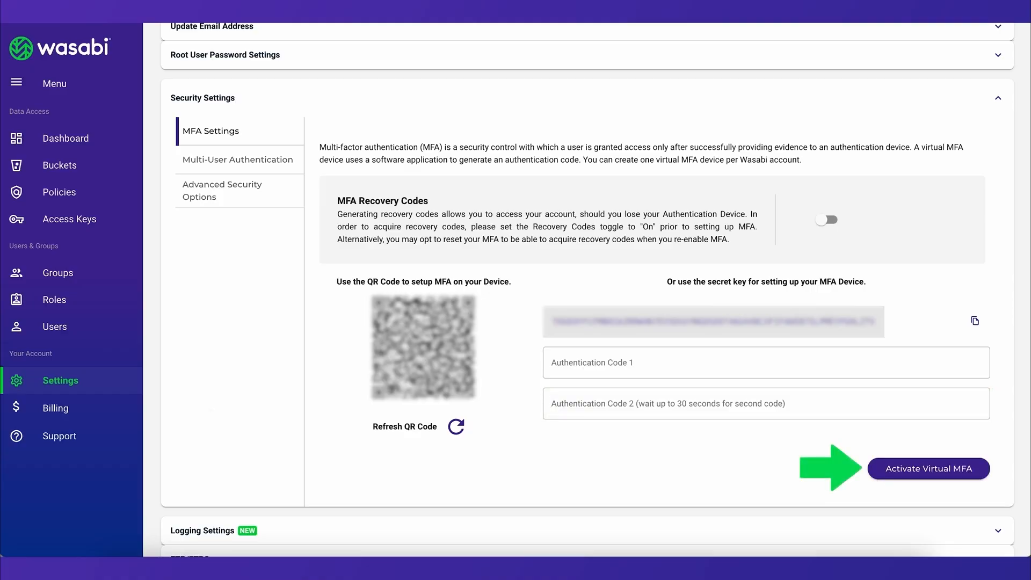
Activate the virtual MFA device for the account.
click(884, 473)
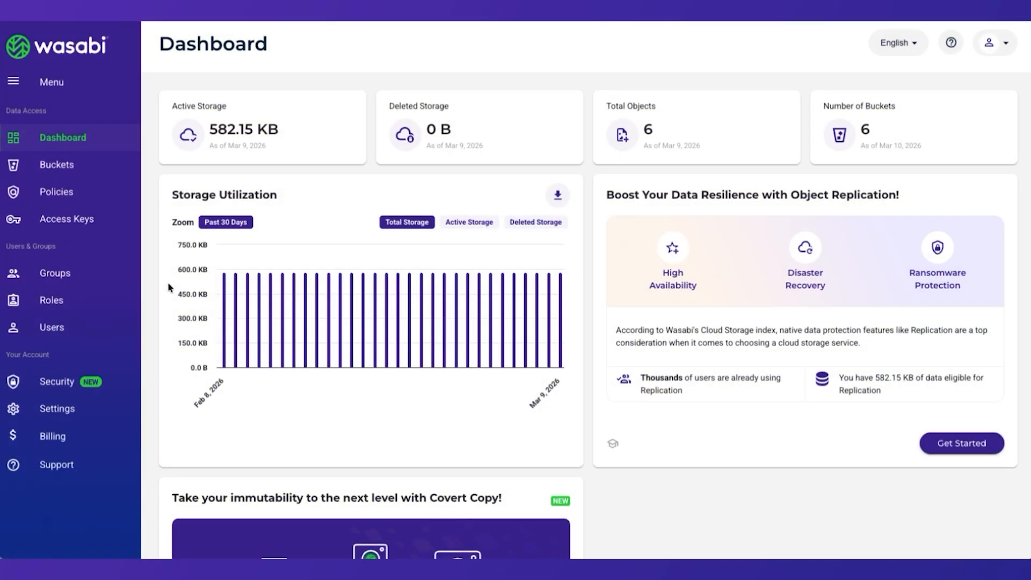
Start adding a security contact for Multi-User Authorization in the Security Center and assign it the Delete Account activity.
click(61, 388)
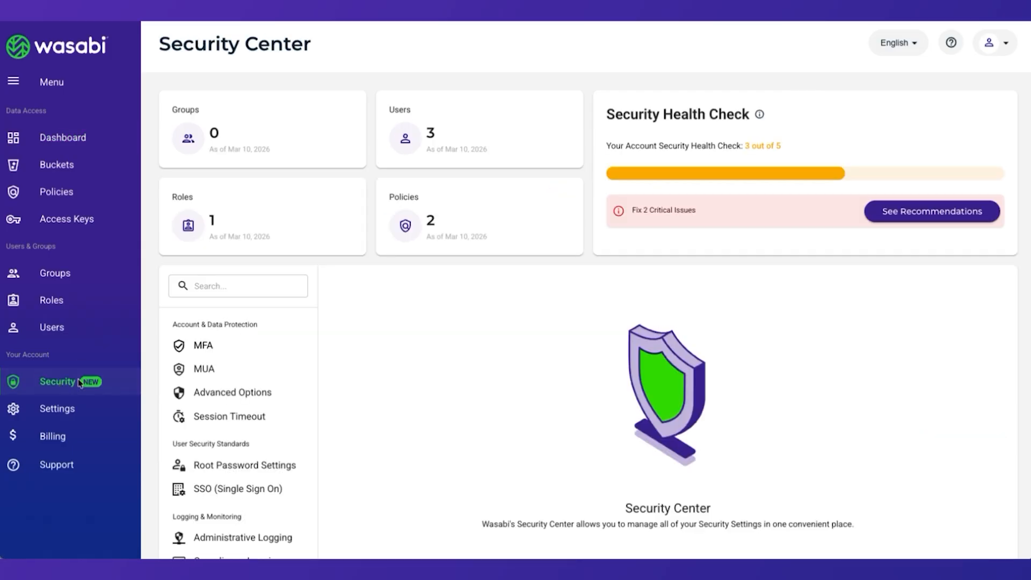
click(205, 373)
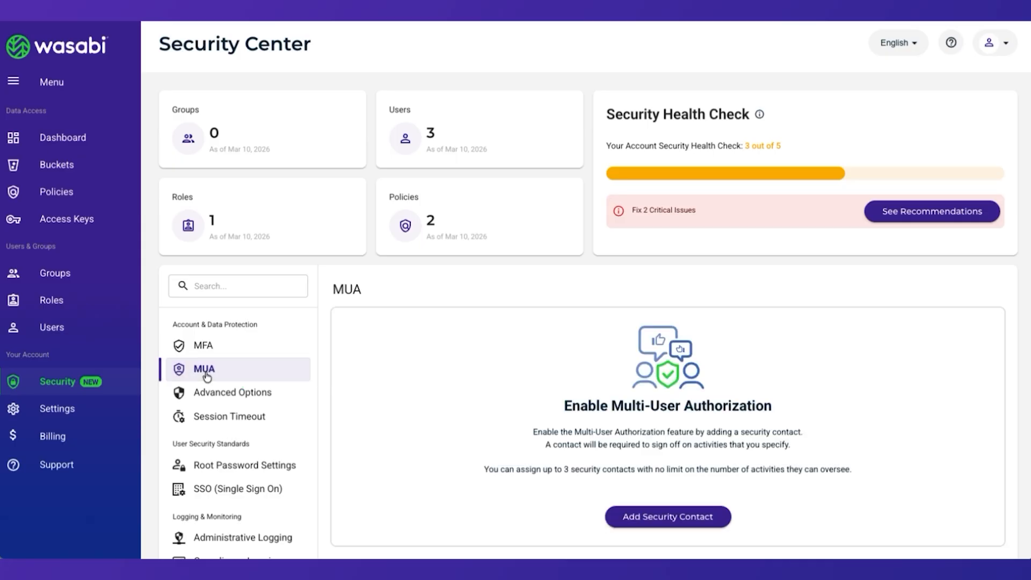
click(640, 513)
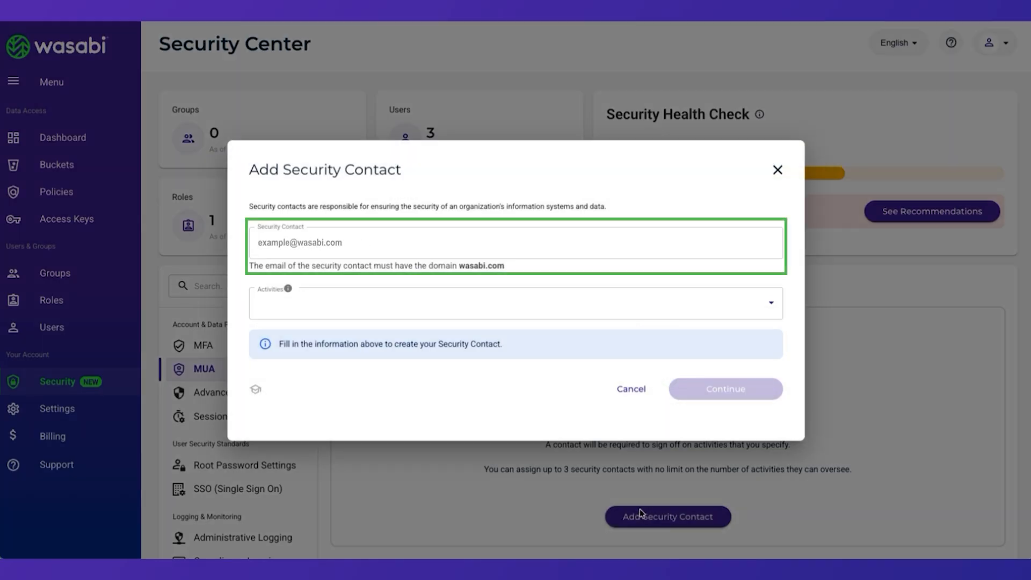
click(352, 304)
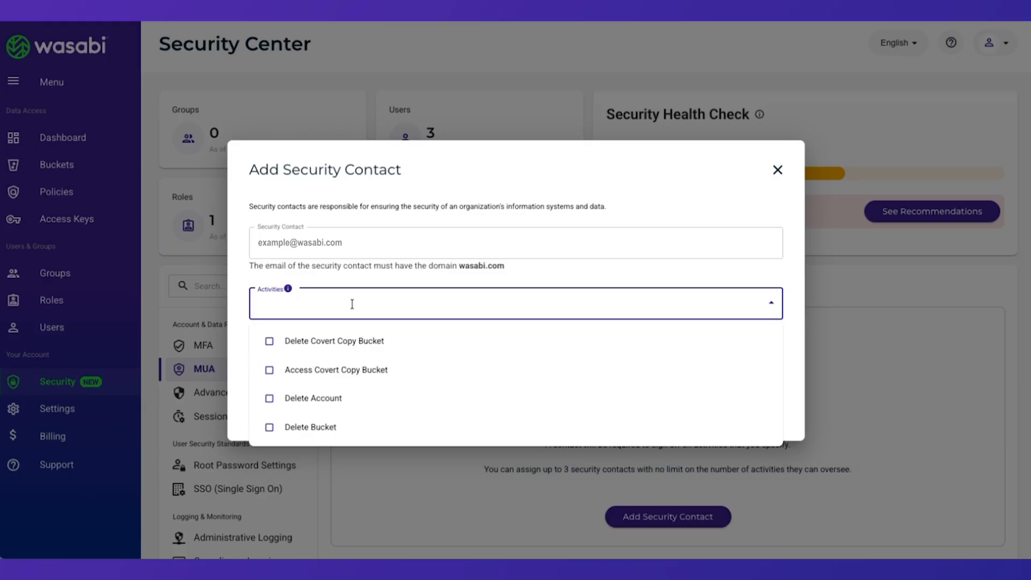
click(313, 398)
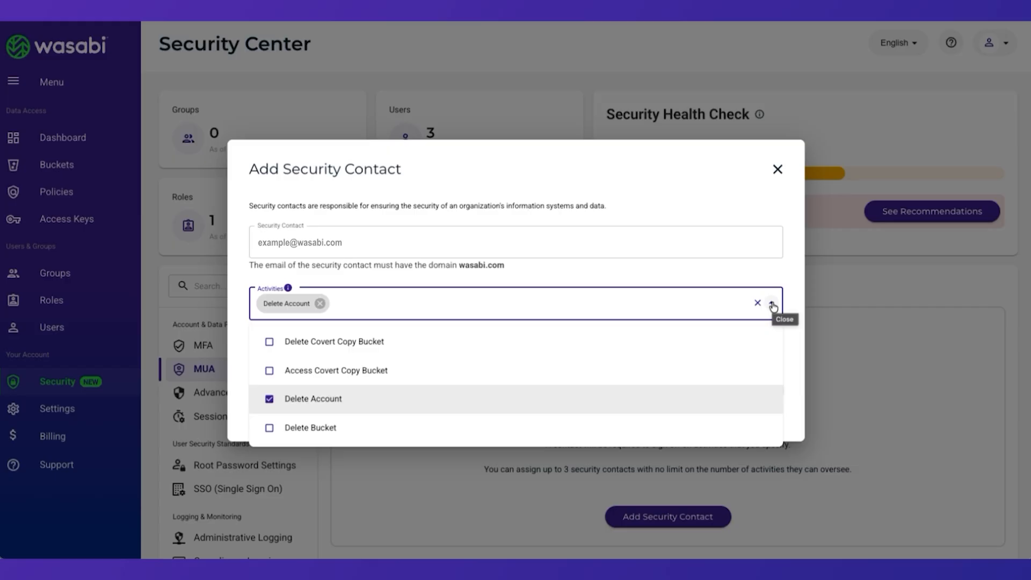
click(773, 305)
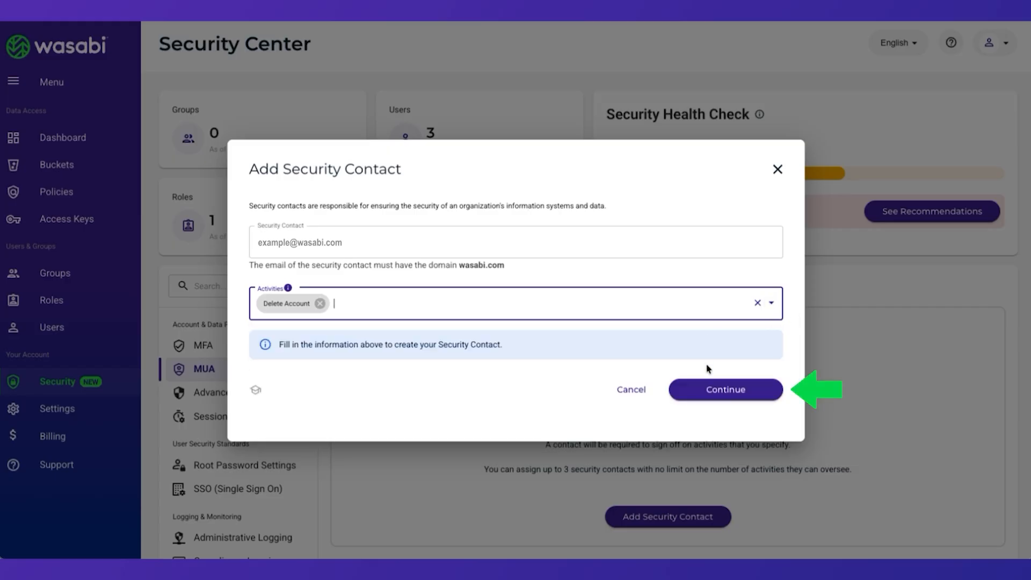
Send the security contact invitation using the MFA authentication code, and accept the invite.
click(709, 391)
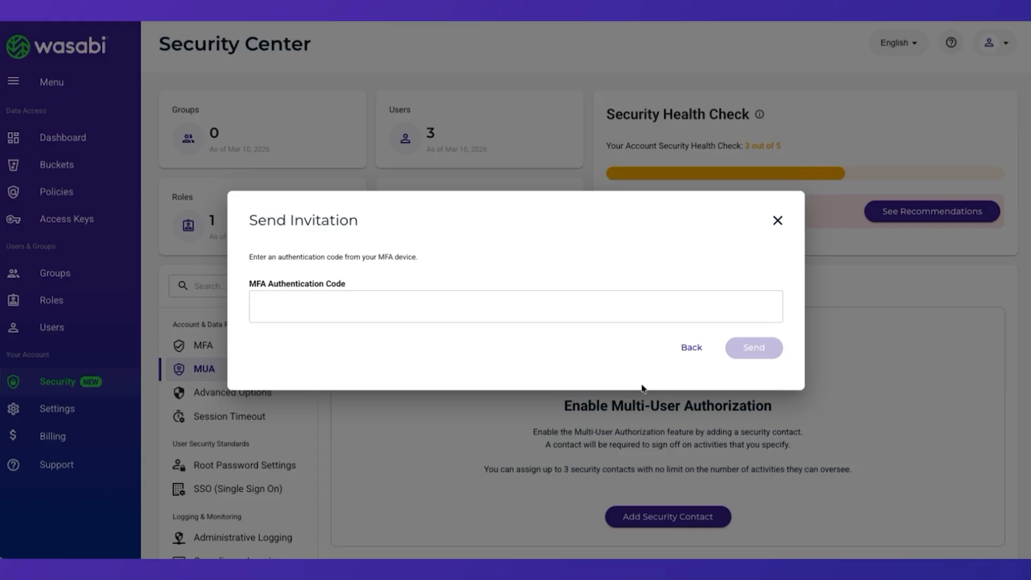
text(123456)
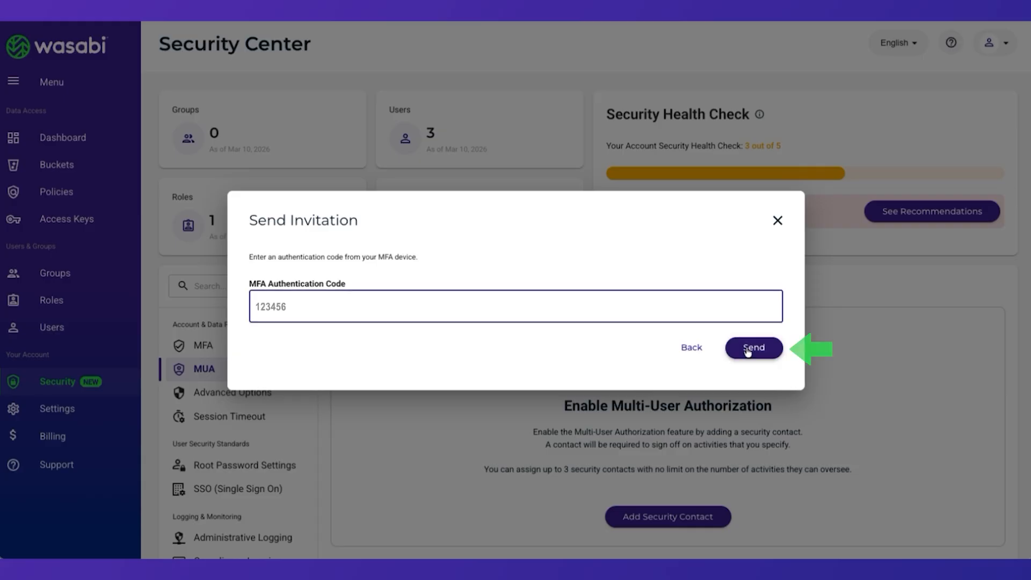
click(754, 348)
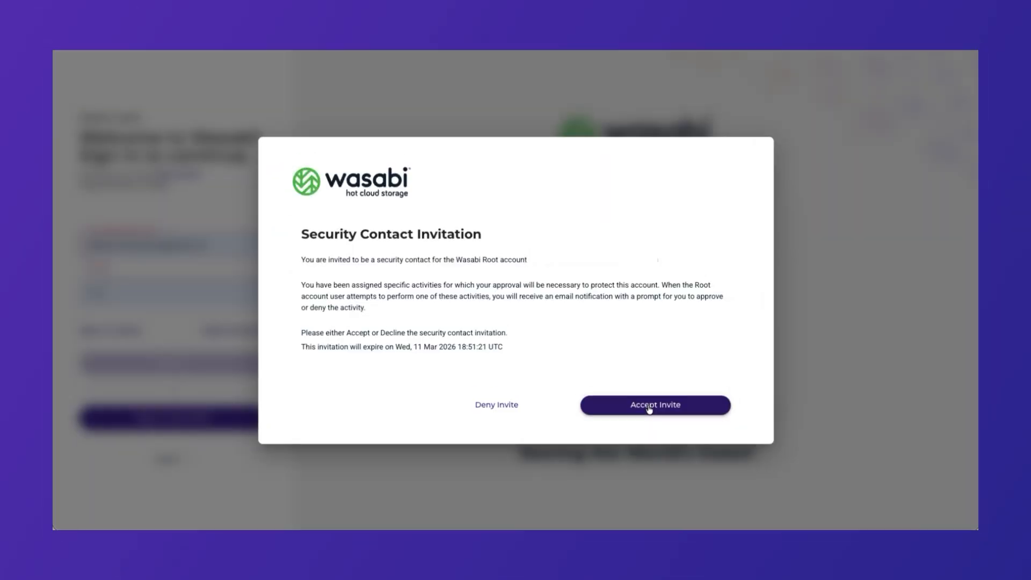
click(650, 408)
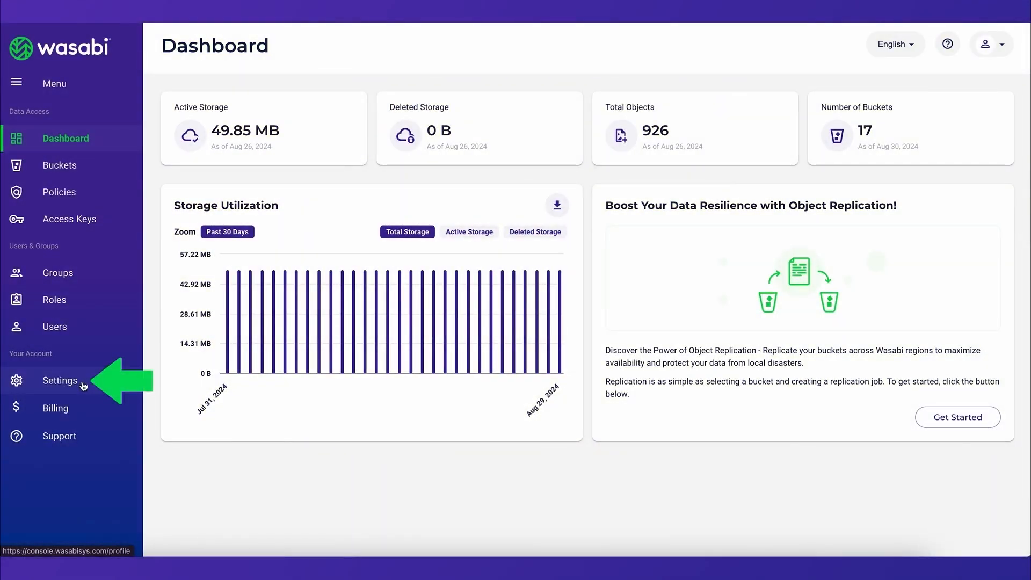
Expand the SSO (Single Sign On) section in the account settings.
click(82, 384)
scroll(150, 382, down, 6)
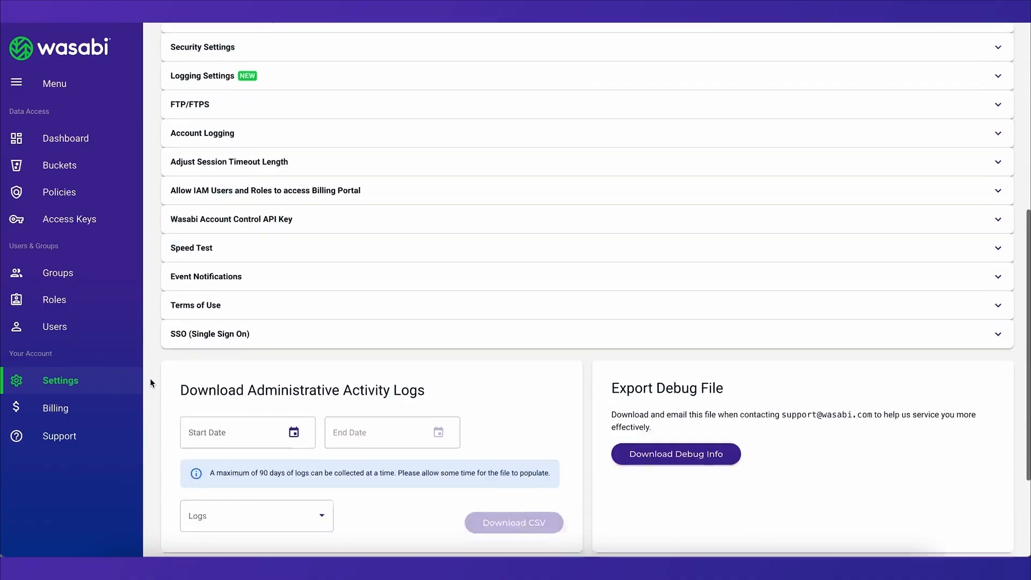
scroll(172, 343, down, 1)
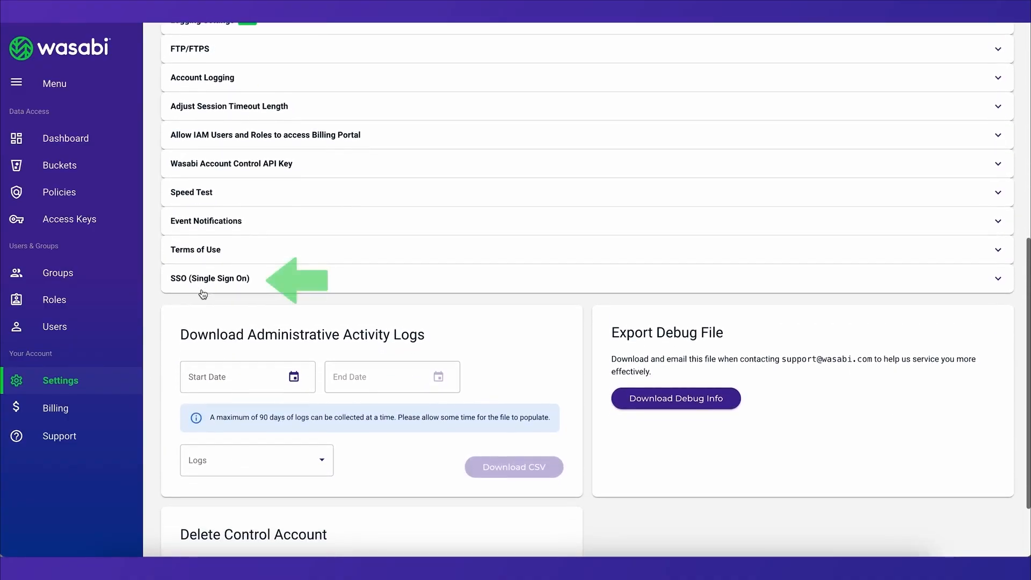
scroll(201, 288, down, 1)
click(201, 276)
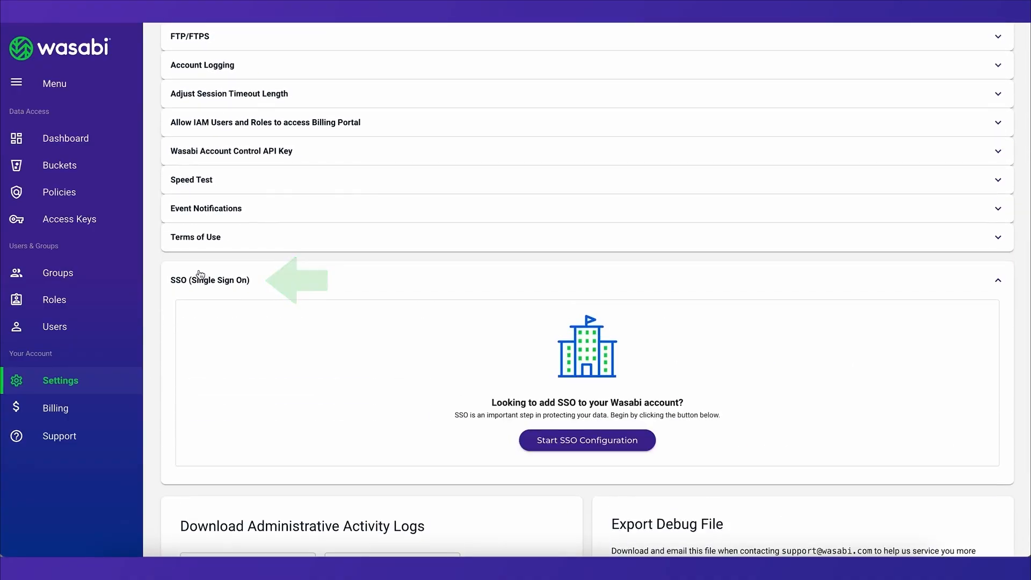
Start the SSO configuration and add an organization named ssodemo.
scroll(153, 299, down, 2)
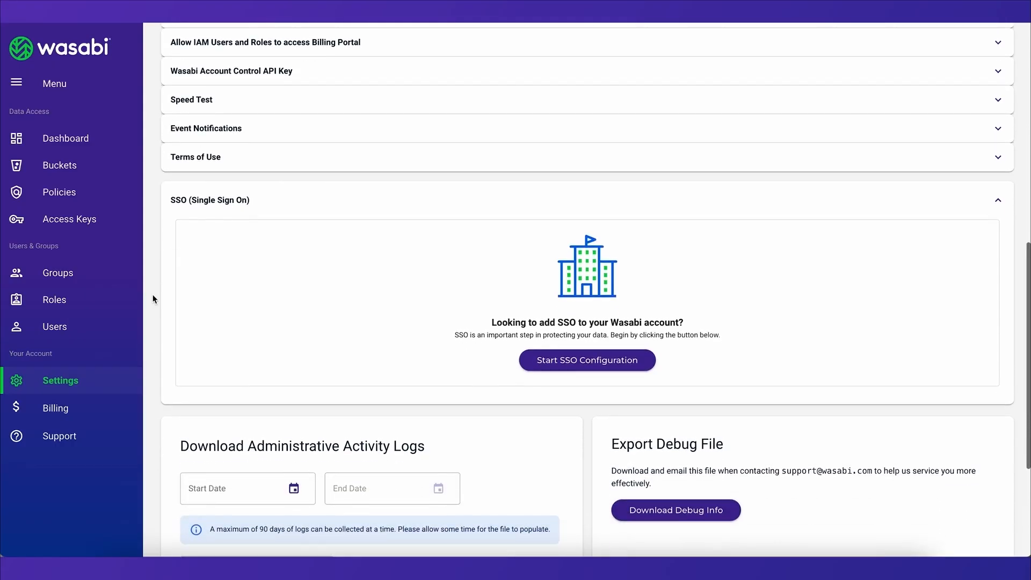
click(553, 378)
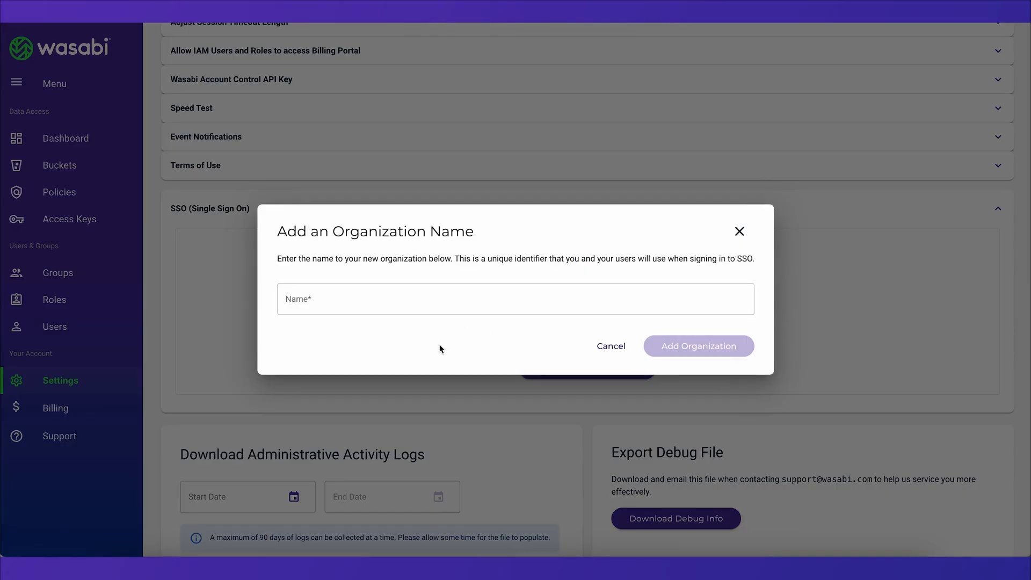
click(386, 290)
text(ssodemo)
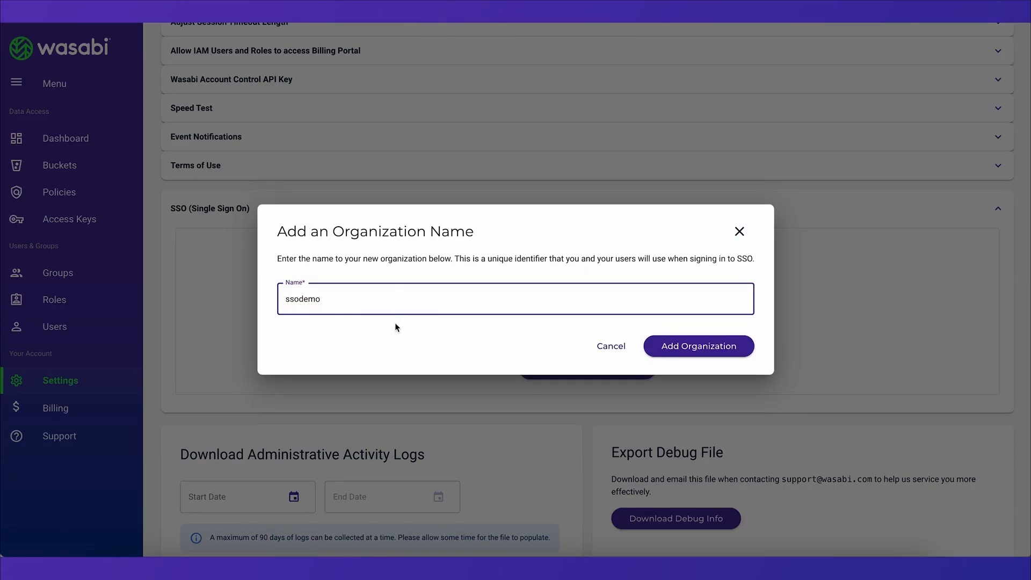
click(393, 337)
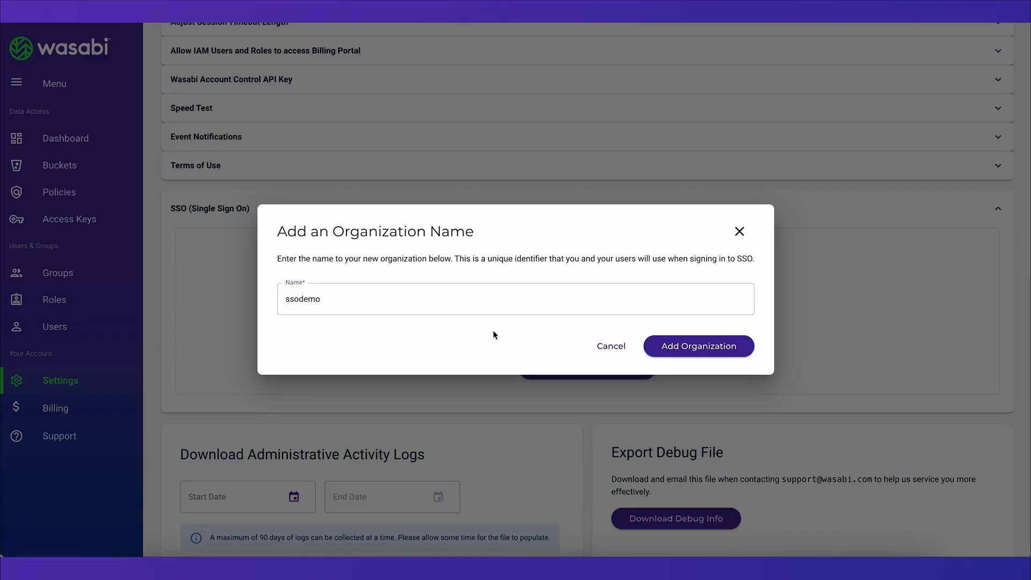
click(660, 354)
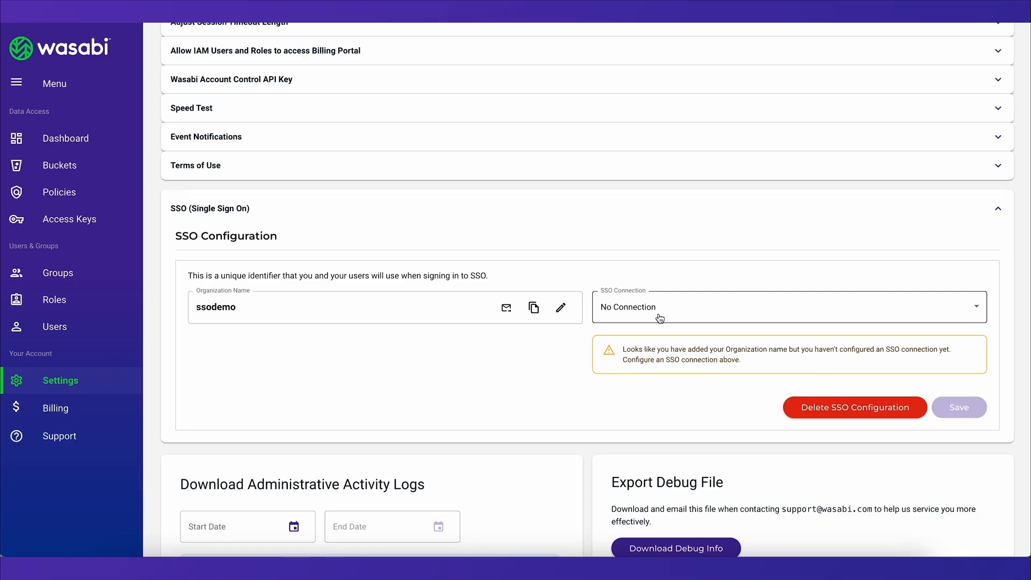
Set the SSO connection for the ssodemo organization to SAML and review its connection options.
click(659, 318)
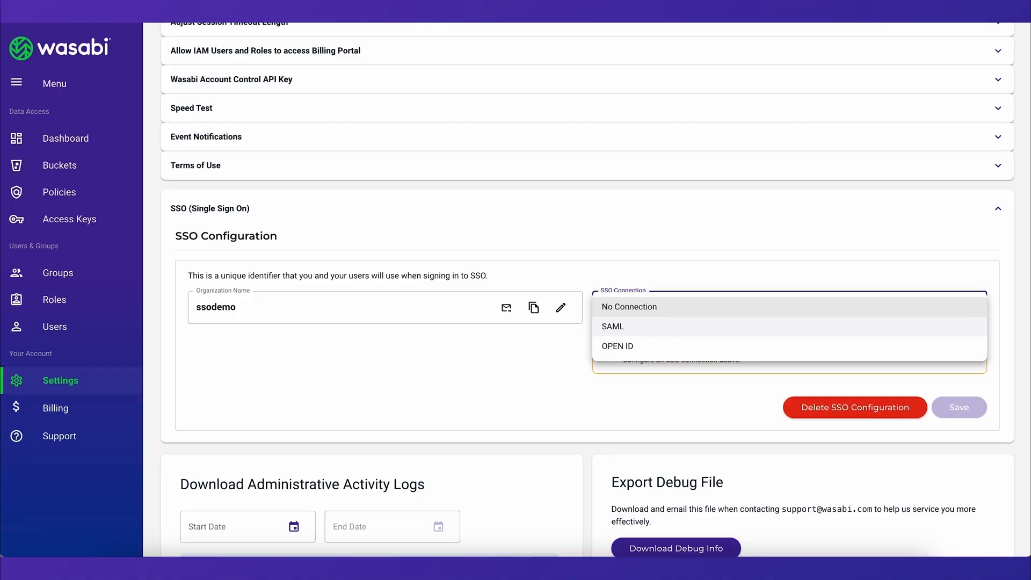
click(659, 329)
scroll(660, 331, down, 5)
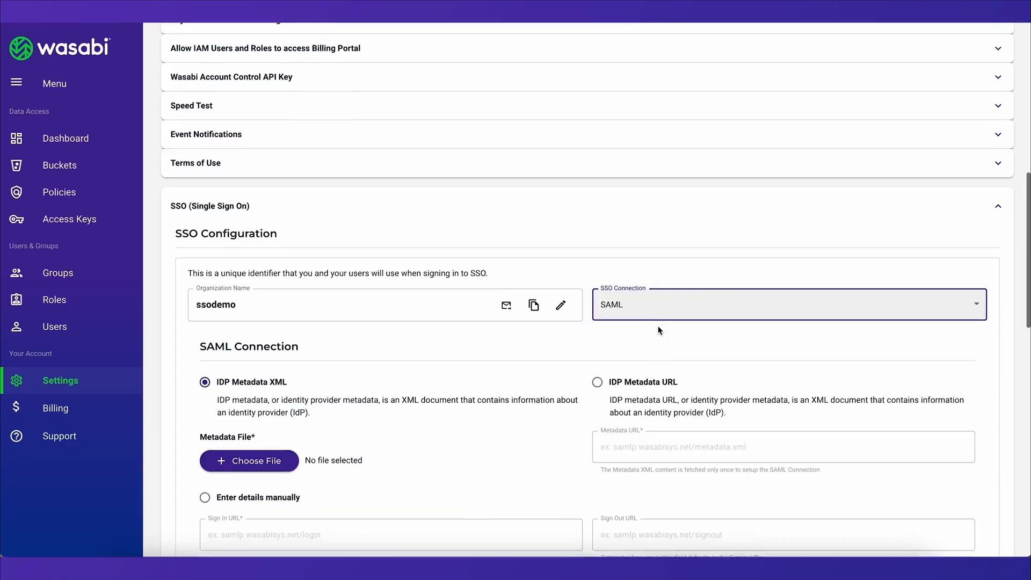
scroll(658, 326, down, 1)
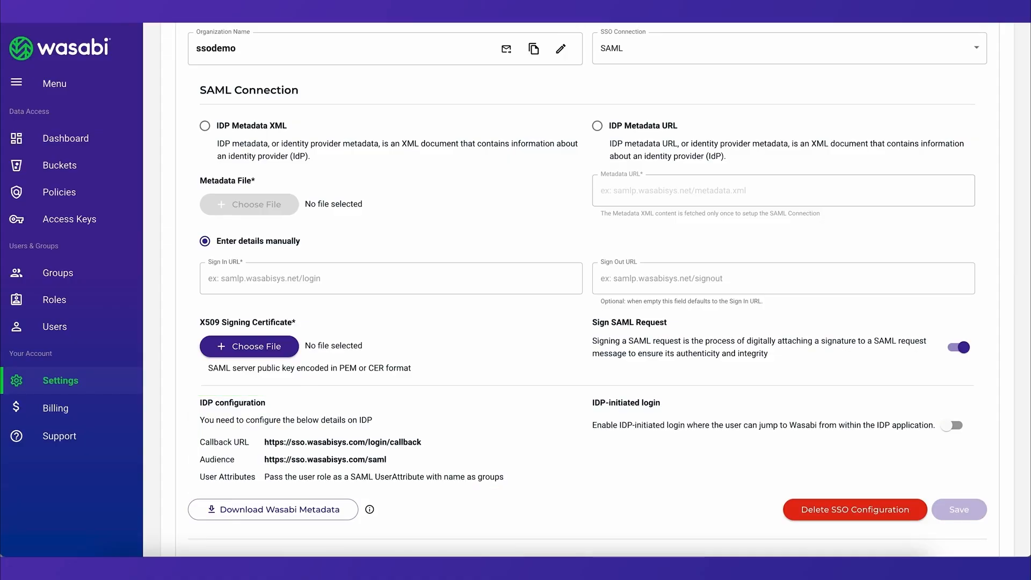
Switch the SSO connection of the ssodemo organization to OPEN ID.
click(633, 51)
click(643, 86)
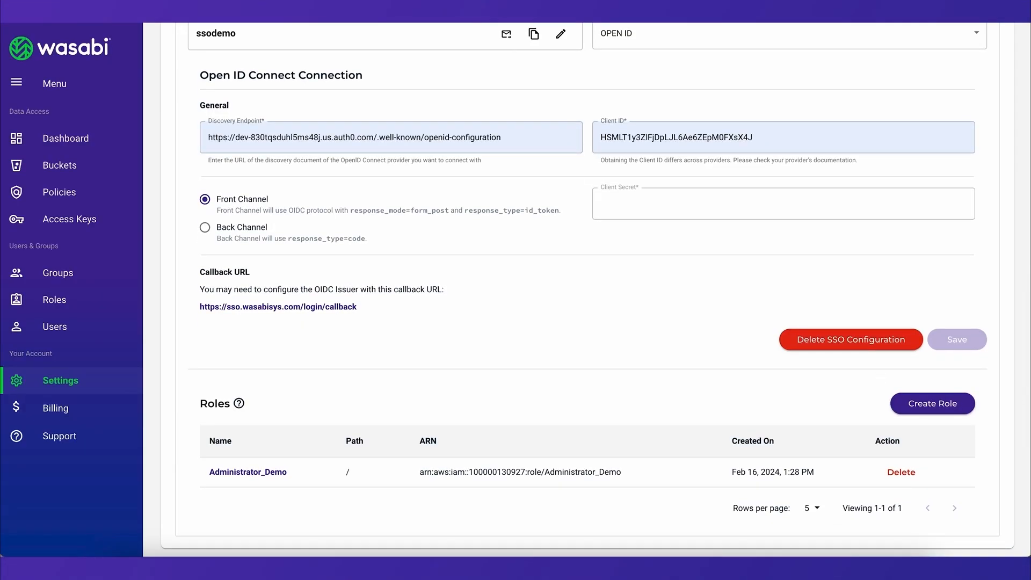
Create an SSO role named Administrator_Demo2 with the AdministratorAccess policy attached.
click(937, 403)
text(Admi)
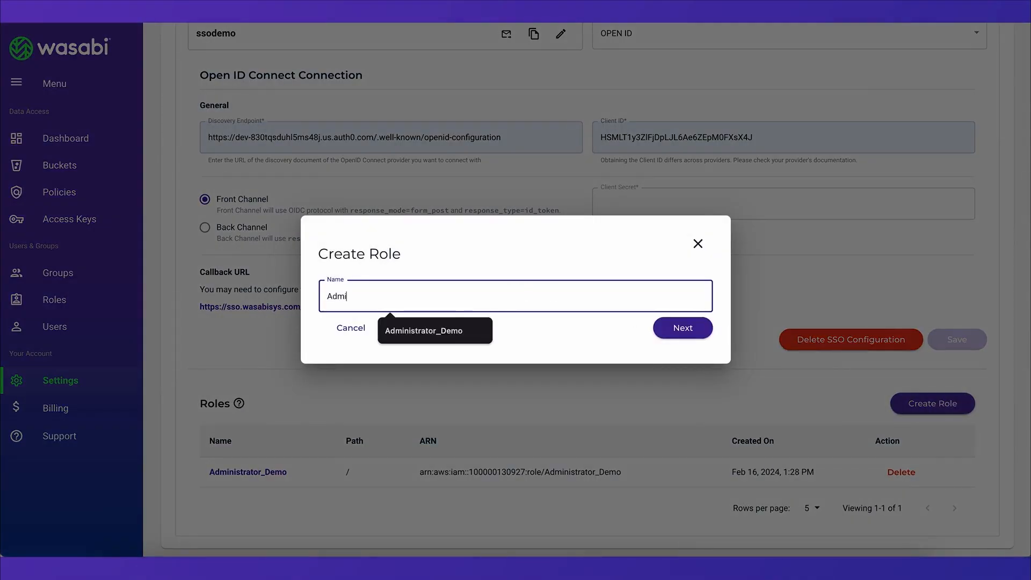
text(nistrator_Demo2)
click(677, 328)
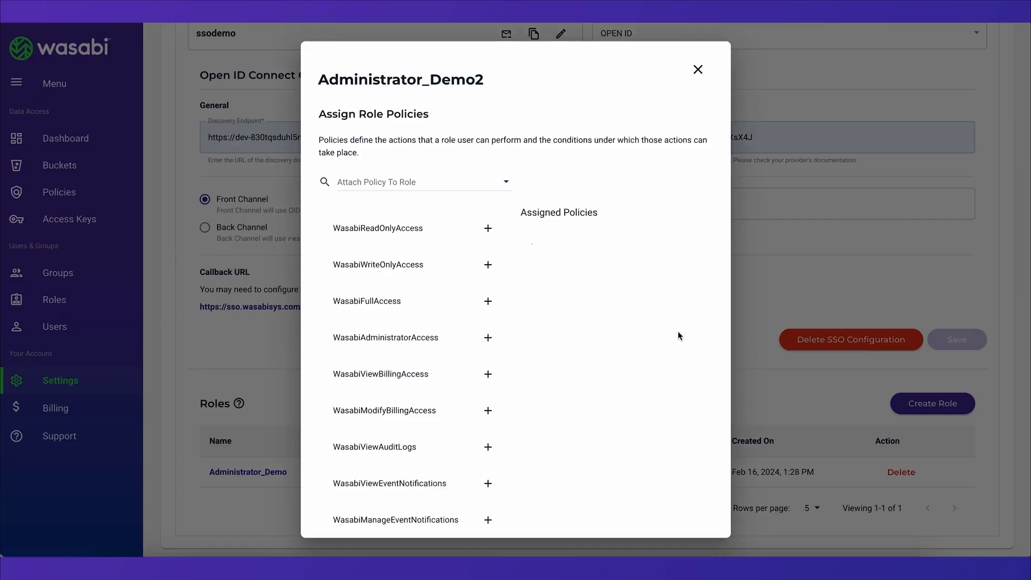
click(444, 240)
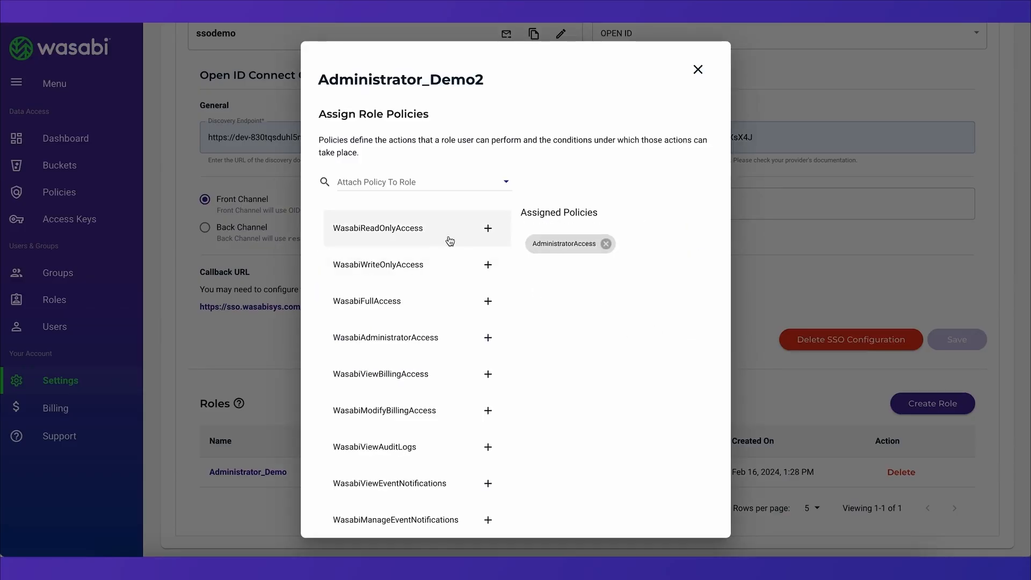
scroll(570, 318, down, 2)
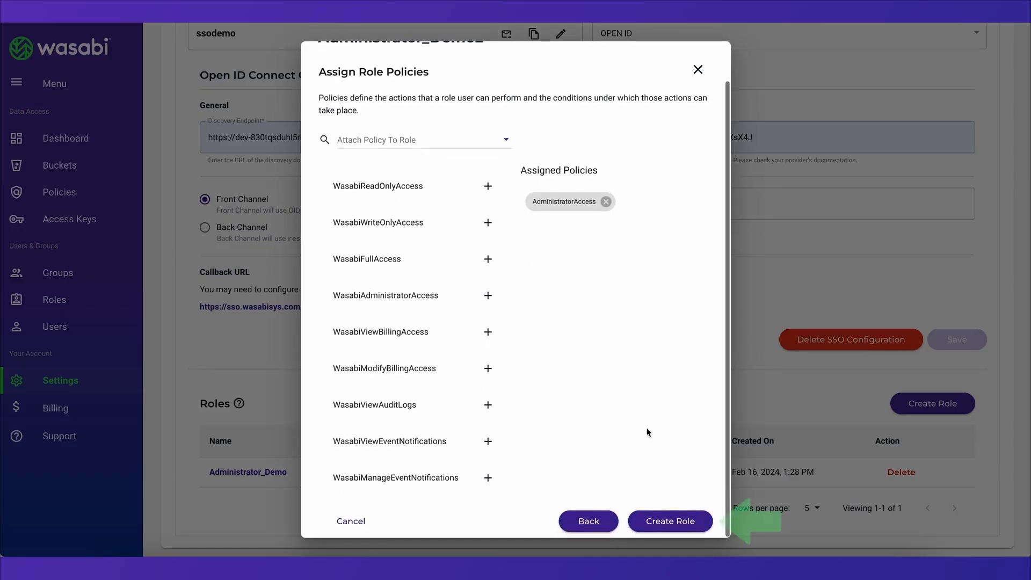
click(669, 521)
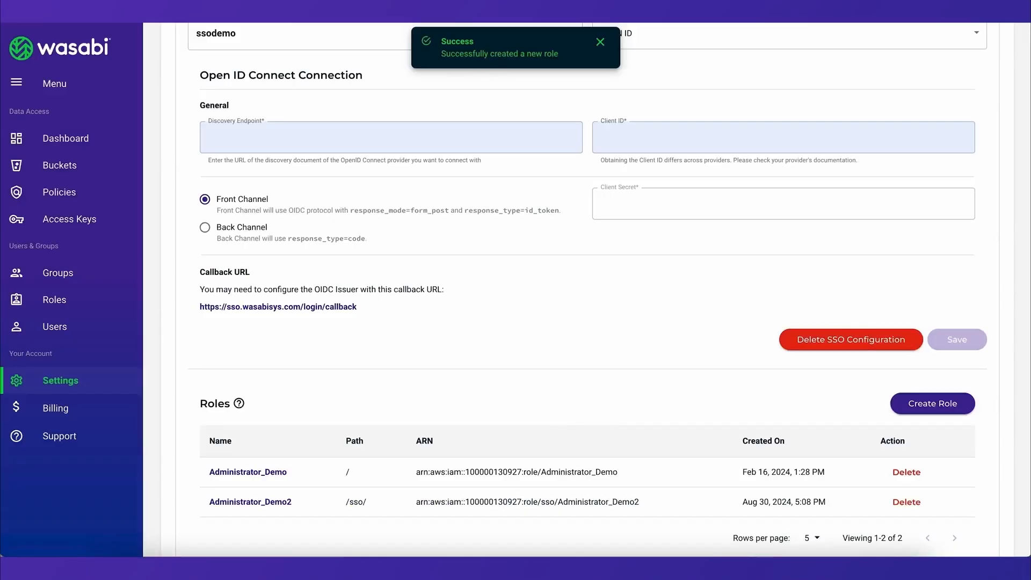